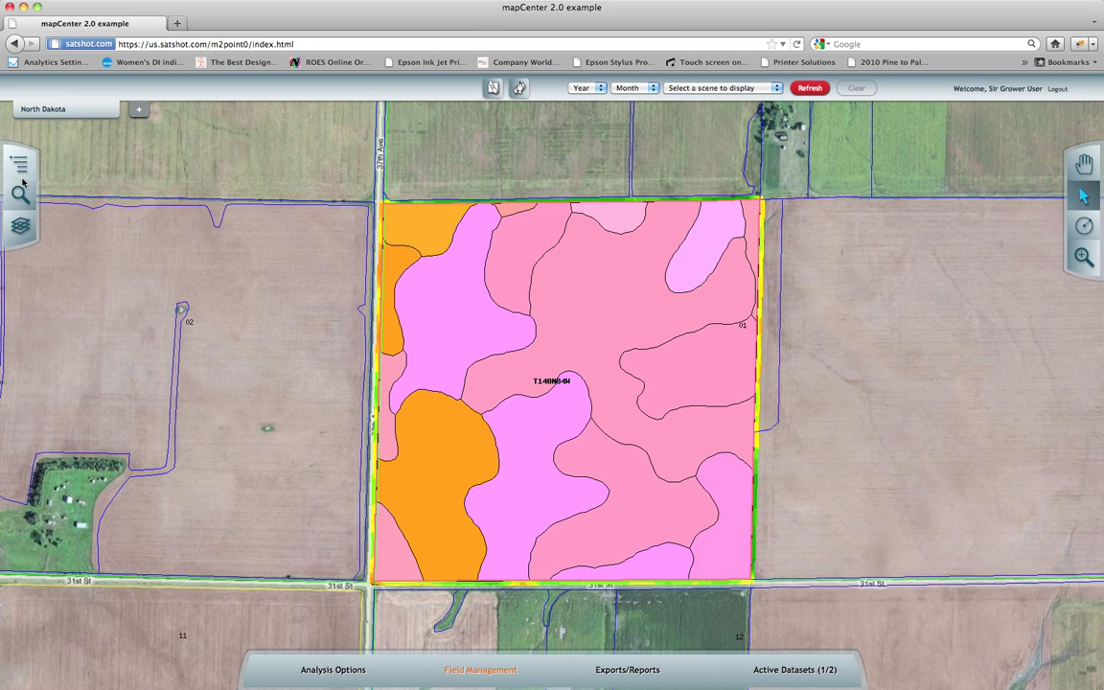
# Browse the Farms list, then switch to the Search panel with dealer, consultant, grower and field filters
pyautogui.click(19, 165)
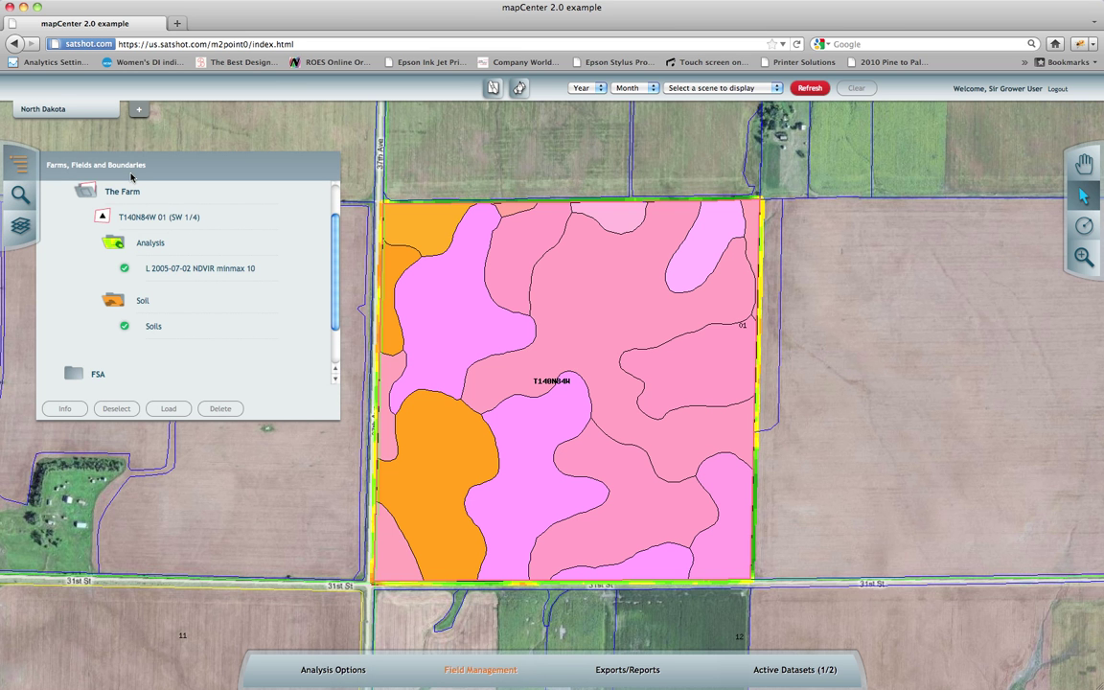
pyautogui.scroll(1, 167, 260)
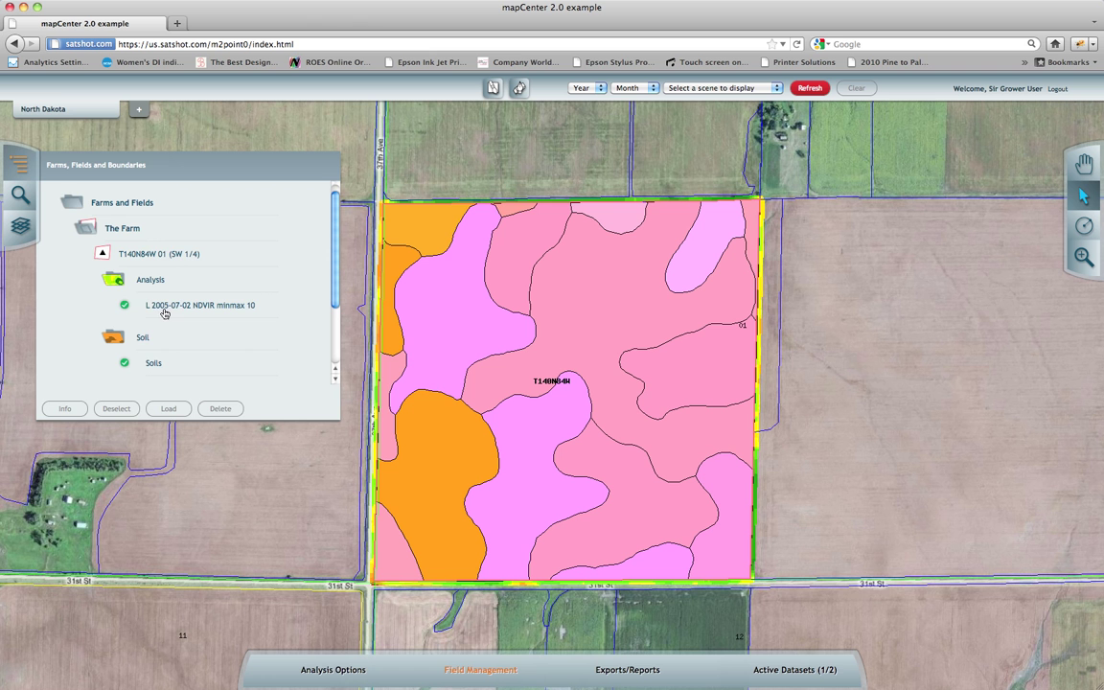
pyautogui.click(18, 170)
pyautogui.click(20, 194)
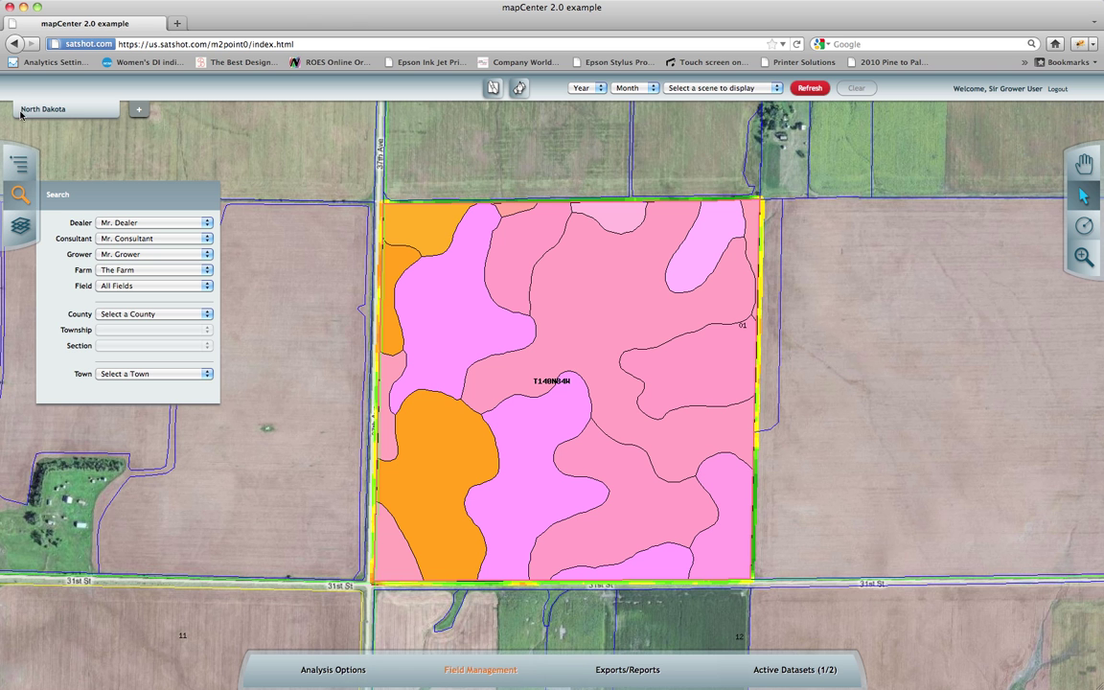
# Replace Search with the Map Layers list and review Townships, Fields, CLUs, Sections and Soils
pyautogui.click(12, 199)
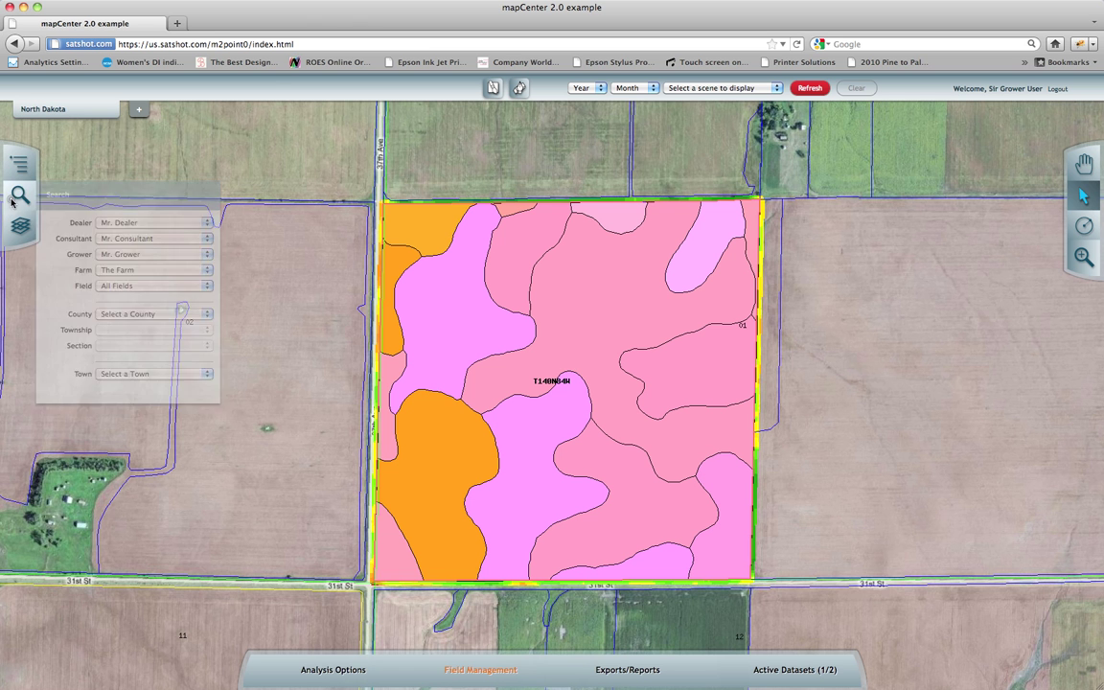
pyautogui.click(20, 225)
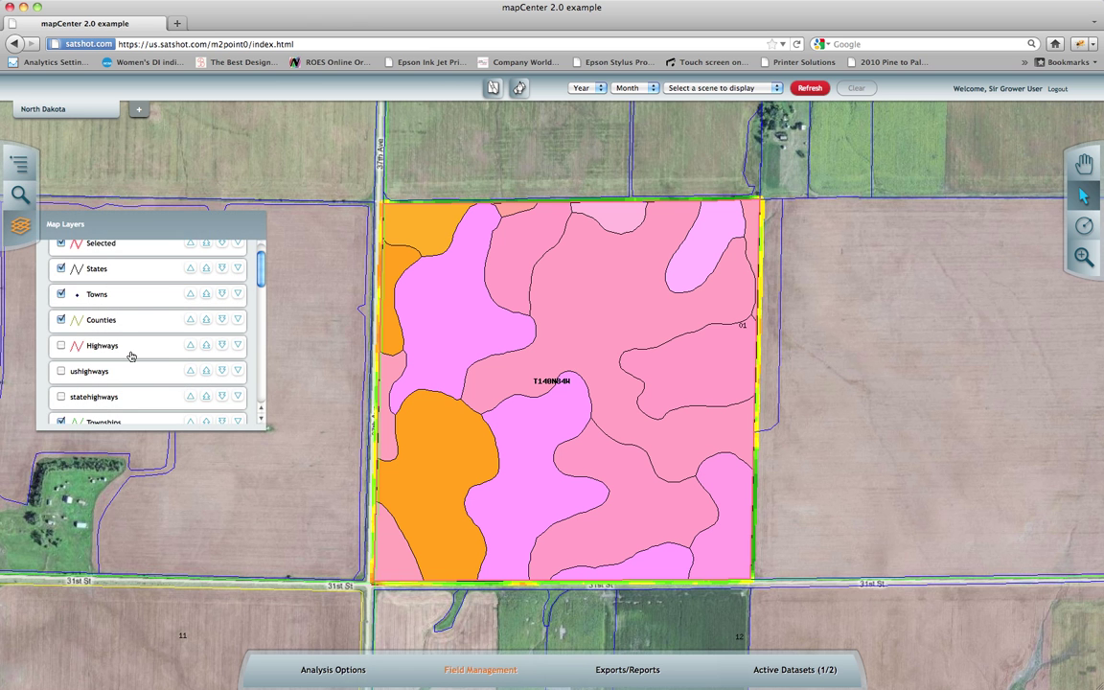
pyautogui.scroll(1, 131, 357)
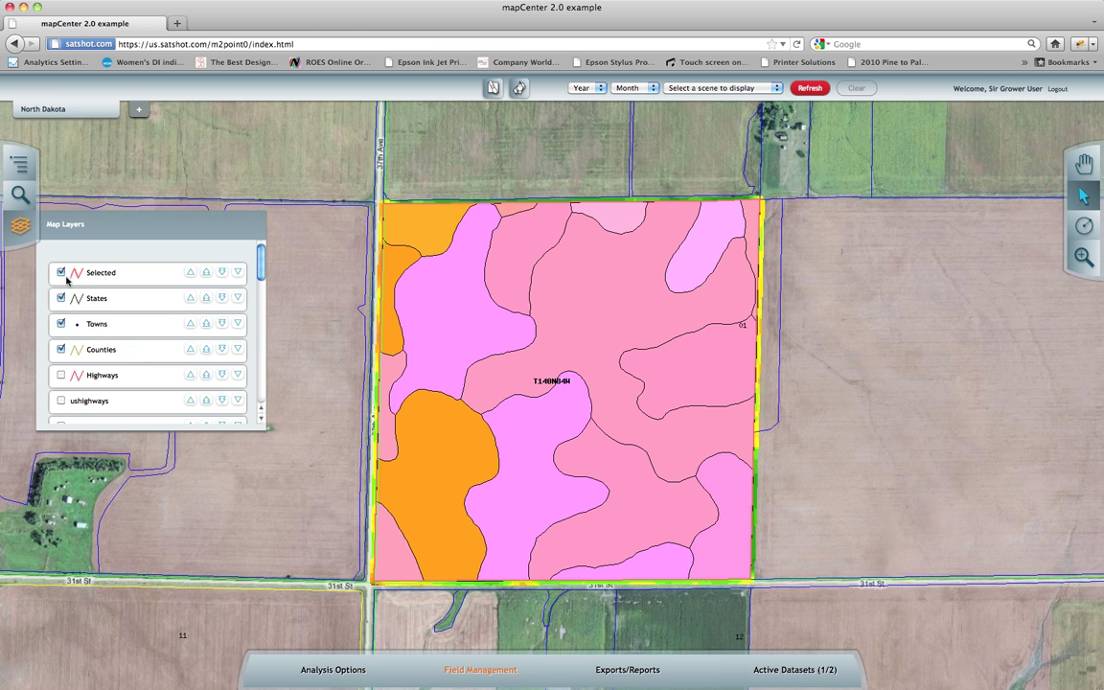
pyautogui.scroll(-8, 67, 283)
pyautogui.scroll(4, 72, 314)
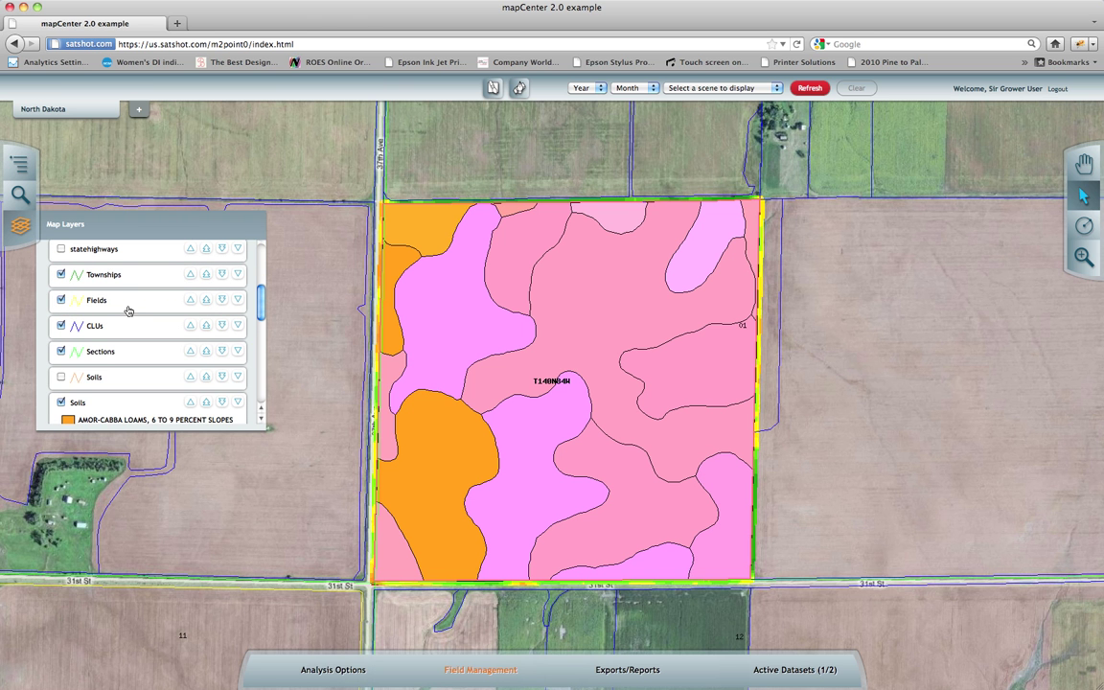
pyautogui.click(26, 234)
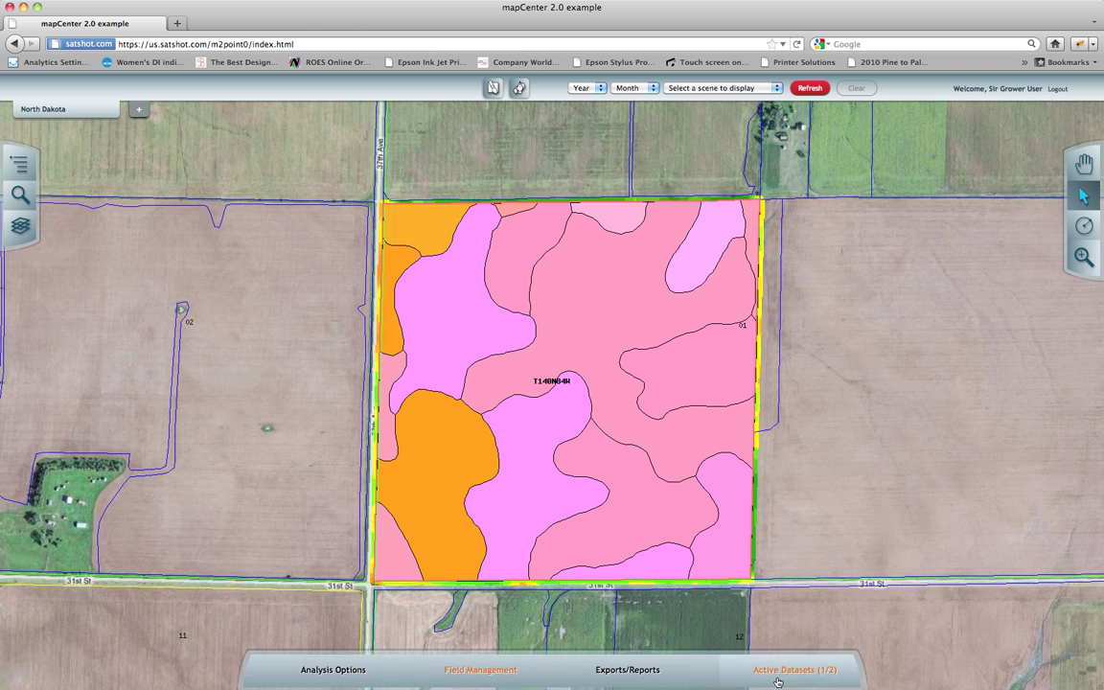
# View The Farm's fields under Most Excellent Farm, then show the Analysis Options palette and acreage histogram
pyautogui.click(479, 670)
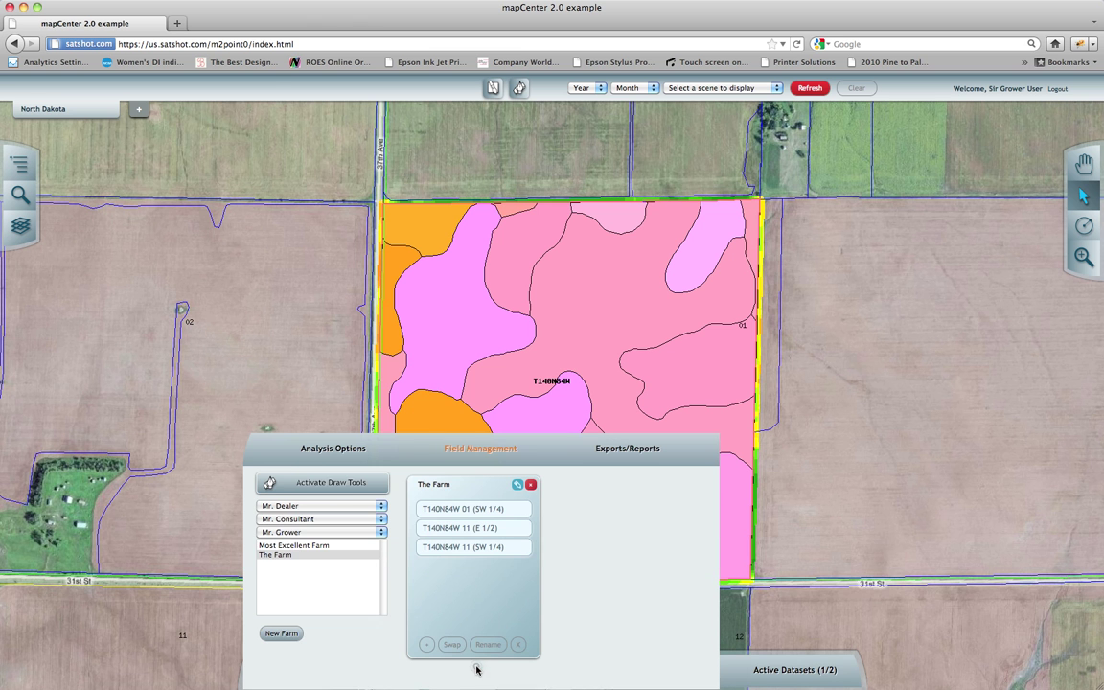
pyautogui.click(292, 545)
pyautogui.click(293, 553)
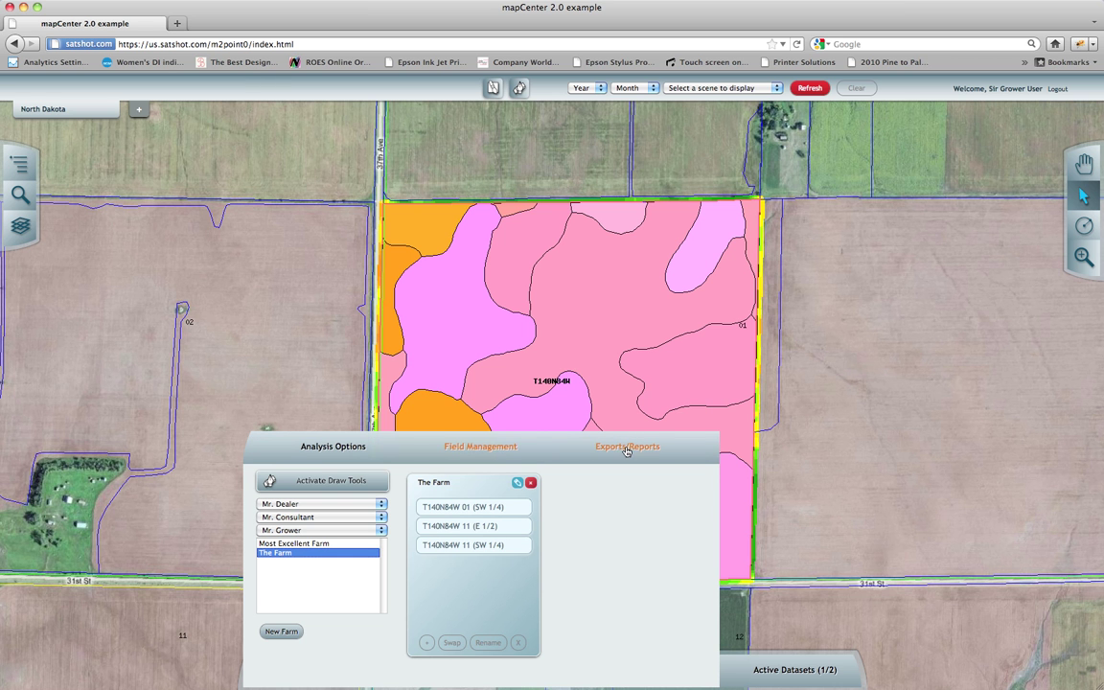
pyautogui.click(342, 449)
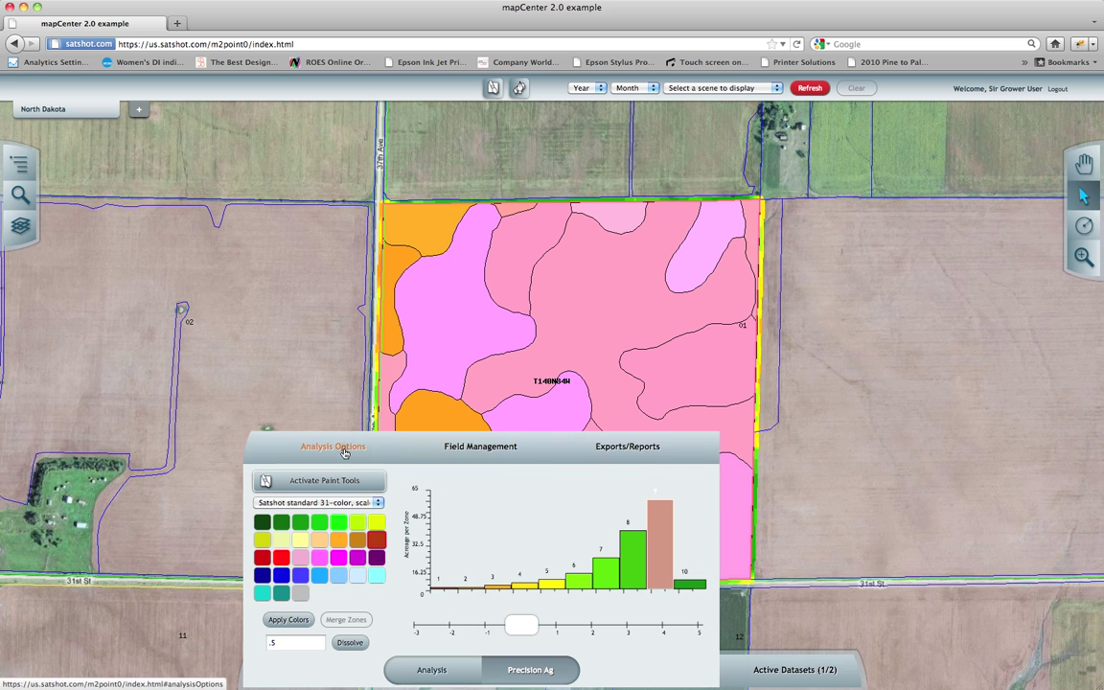
# Toggle the NDVI analysis dataset off and on, and review scene analysis and zone histogram settings
pyautogui.click(796, 670)
pyautogui.click(803, 573)
pyautogui.click(803, 572)
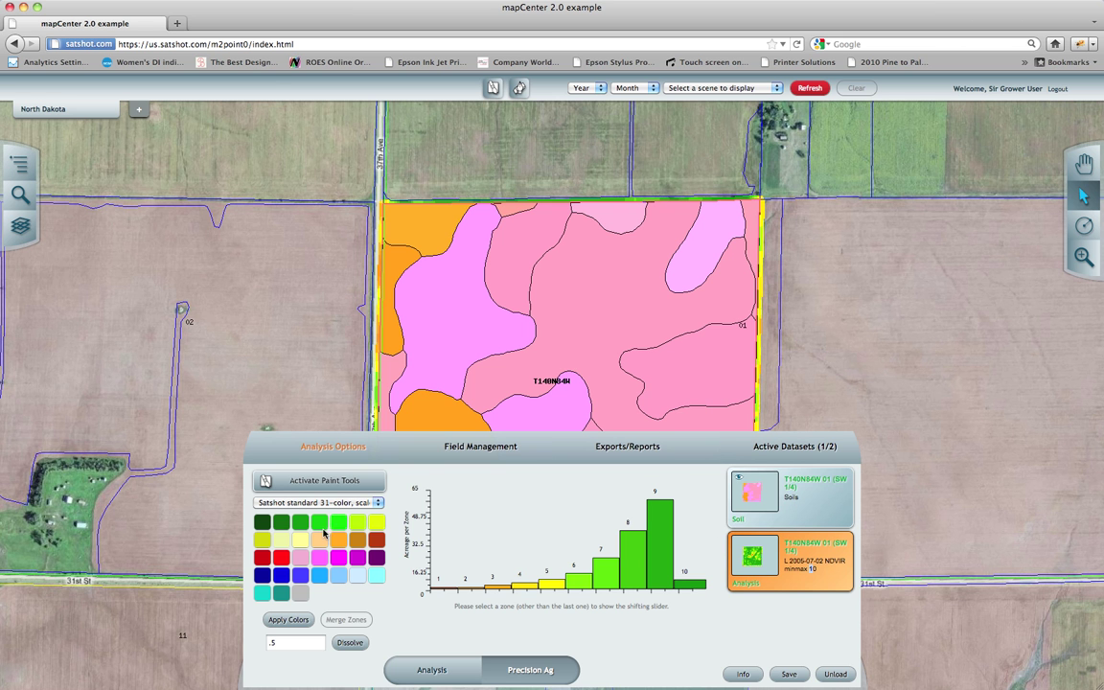
pyautogui.click(418, 668)
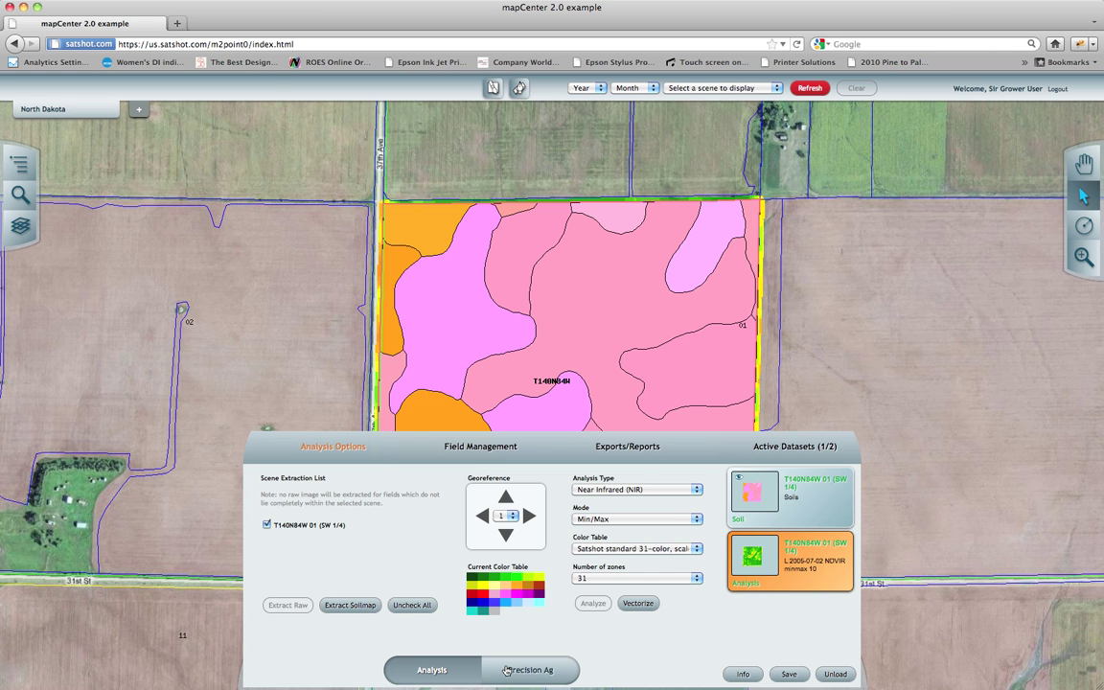
pyautogui.click(507, 670)
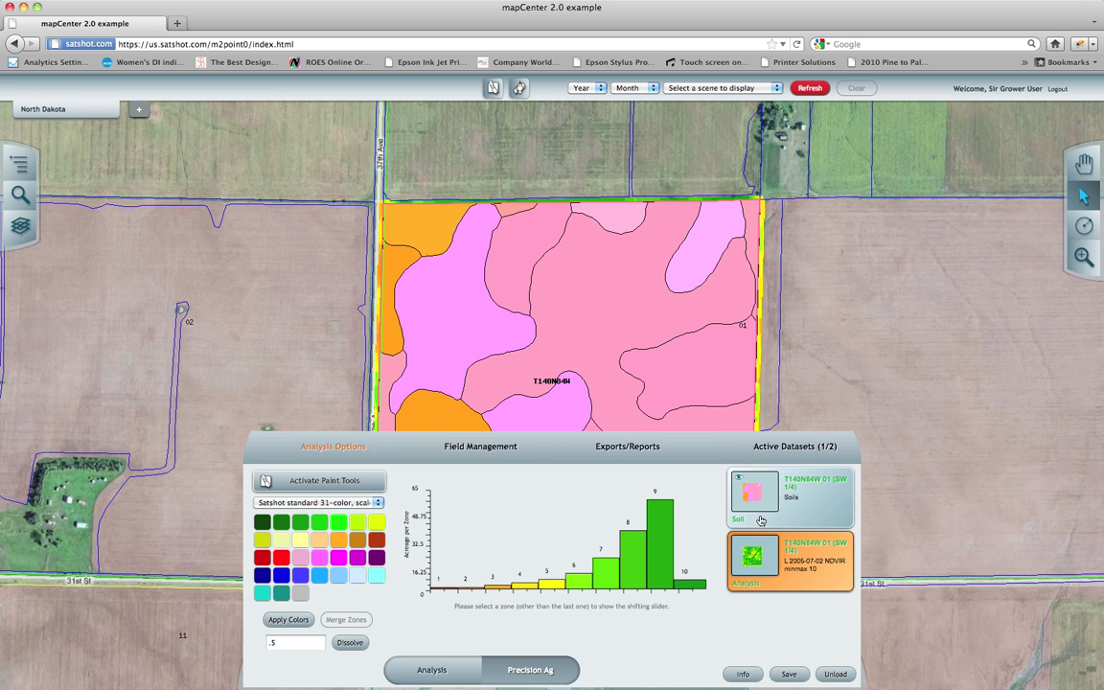
# Pick zone 9, enable the paint tools, and collapse the analysis and active dataset panels
pyautogui.click(657, 562)
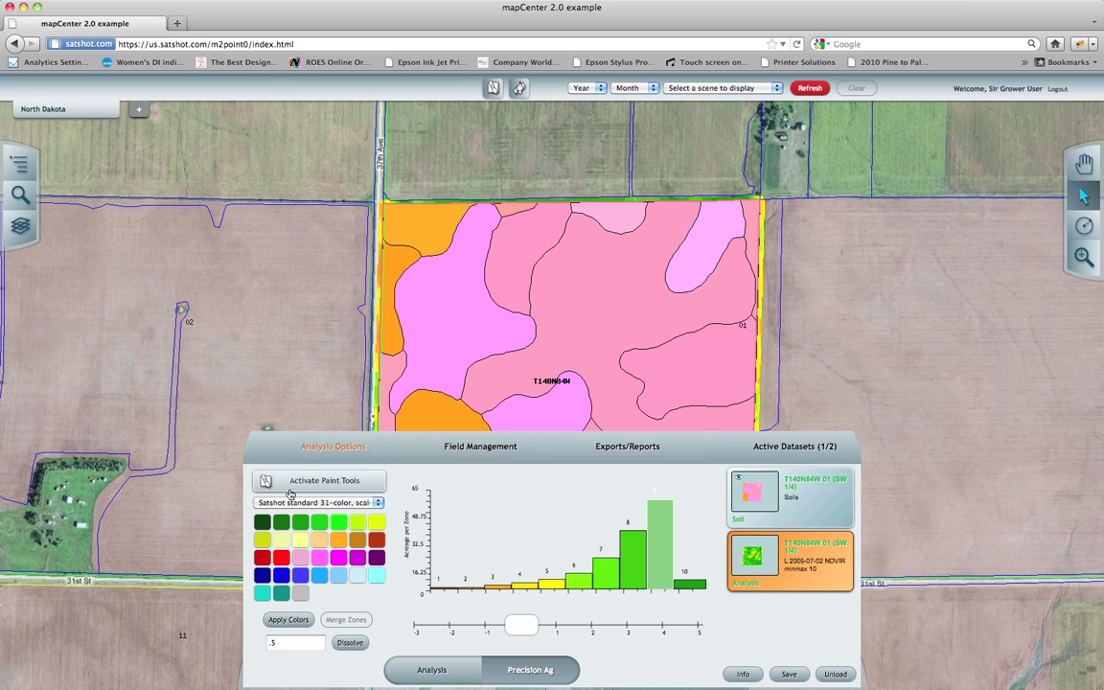
pyautogui.click(292, 485)
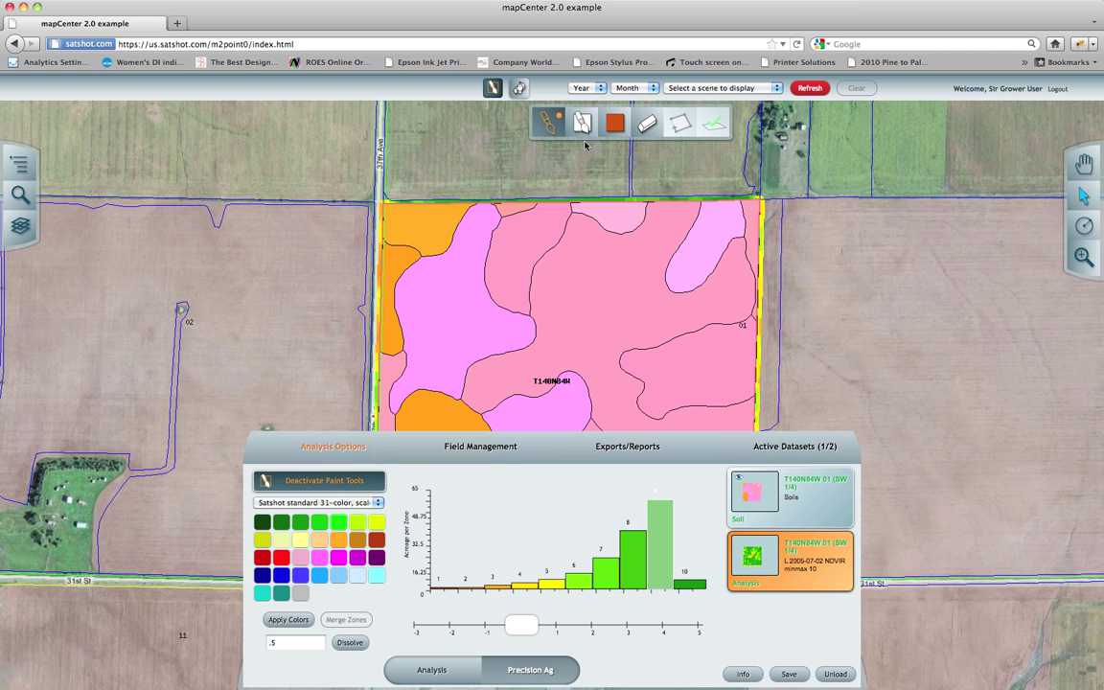
pyautogui.click(334, 447)
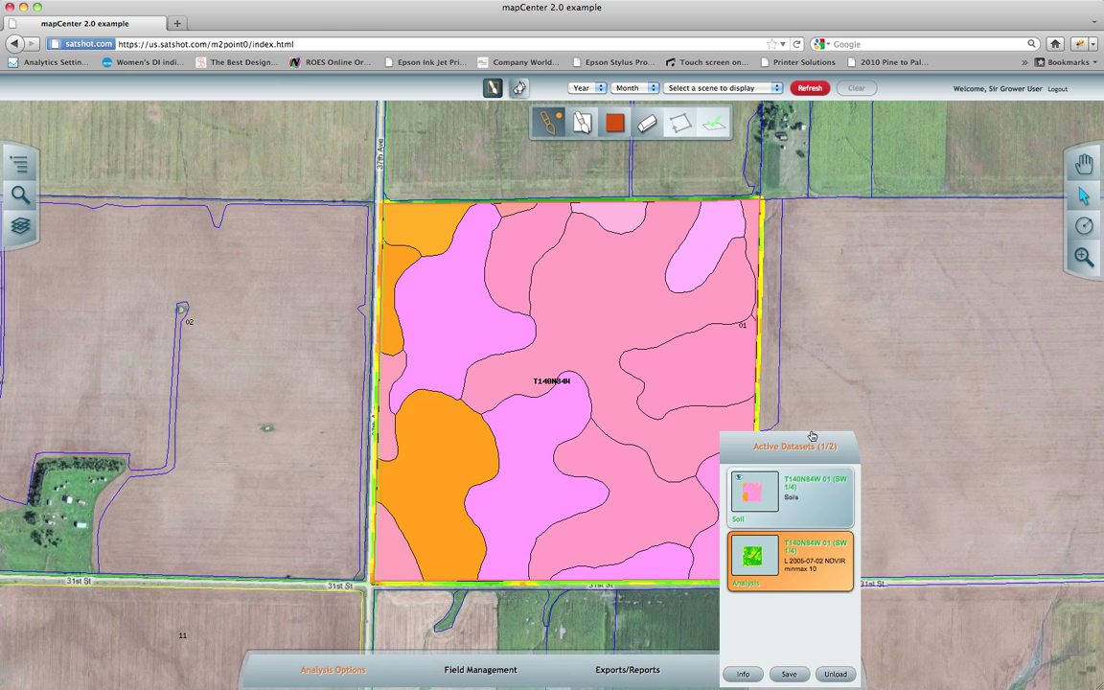
pyautogui.click(809, 443)
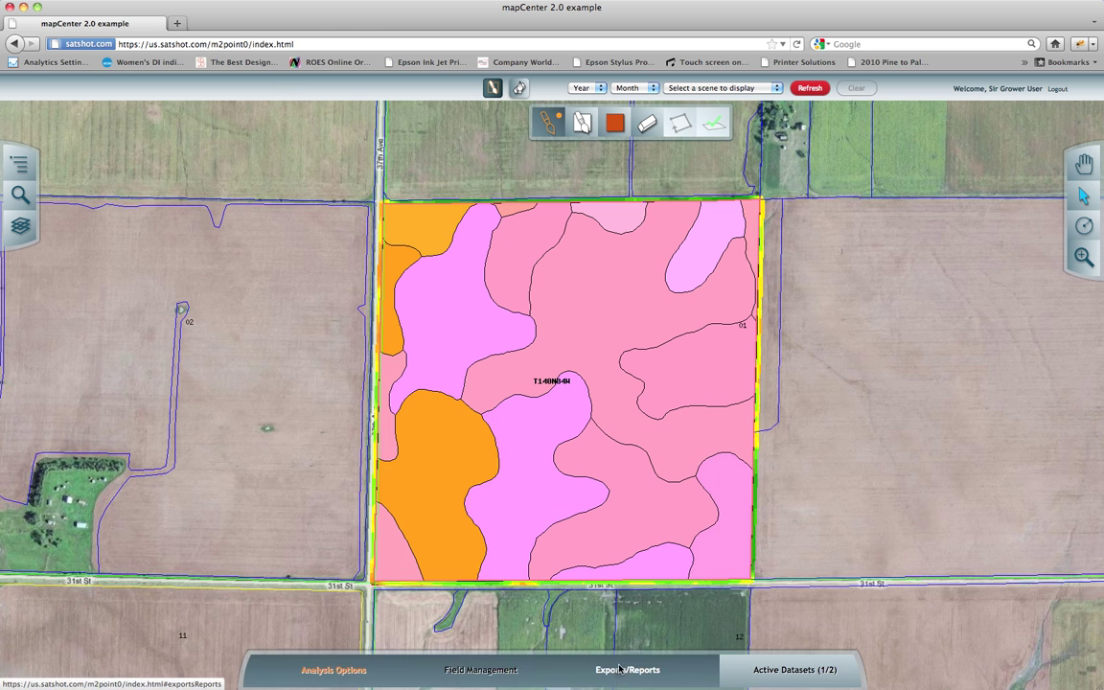
# Review the Simple Raster, Attributed Raster, Vector and PDF Report export options alongside the active datasets
pyautogui.click(625, 670)
pyautogui.click(340, 670)
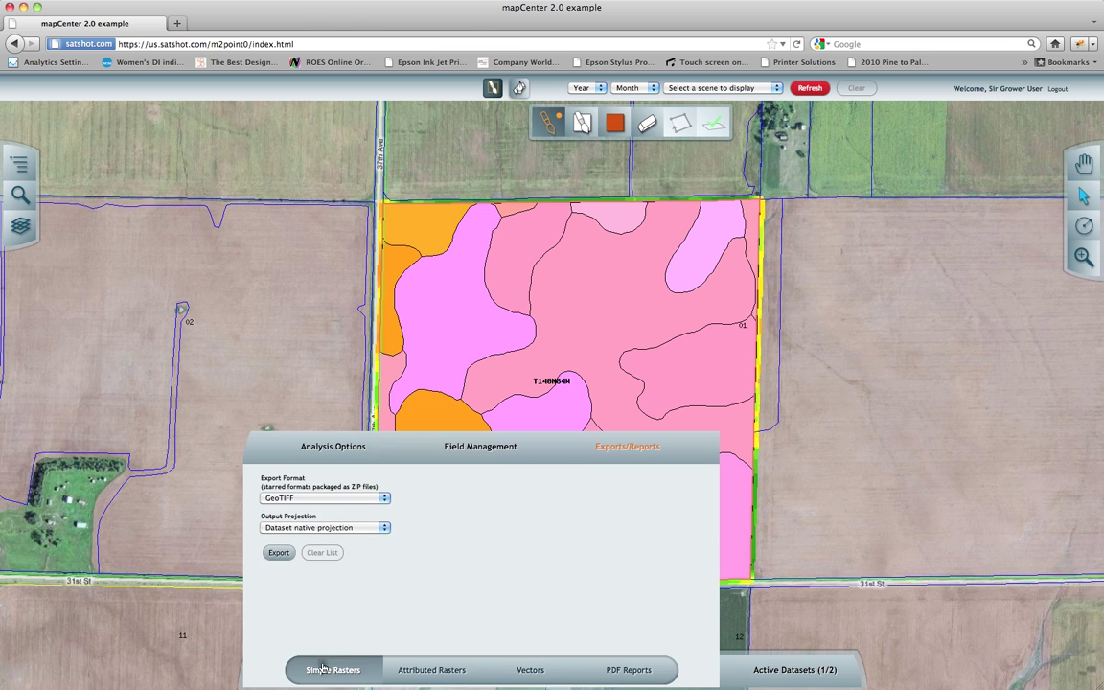
pyautogui.click(415, 670)
pyautogui.click(530, 669)
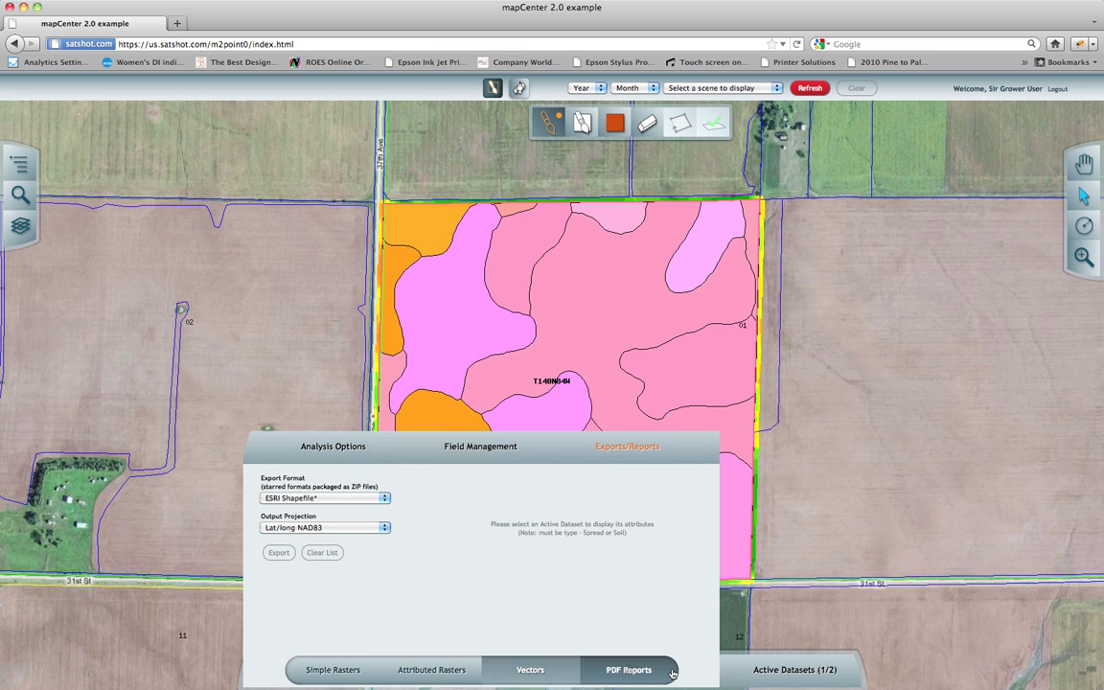
pyautogui.click(629, 669)
pyautogui.click(791, 669)
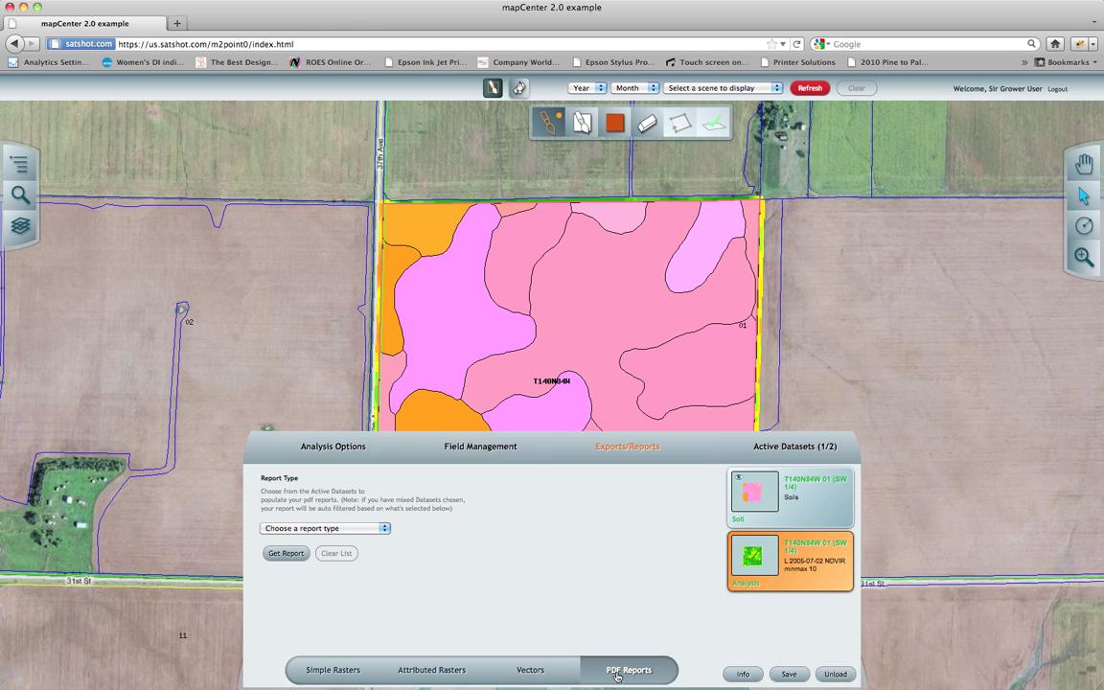
pyautogui.click(431, 670)
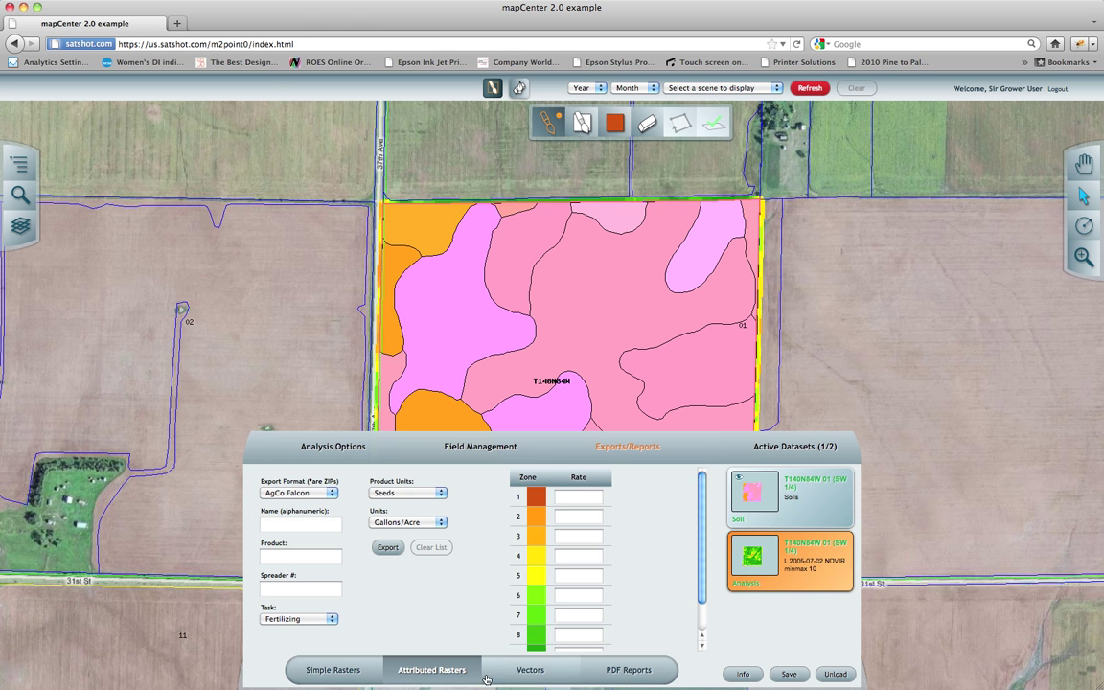
# Deselect the Analysis dataset, then put away the exports and active datasets panels
pyautogui.click(713, 565)
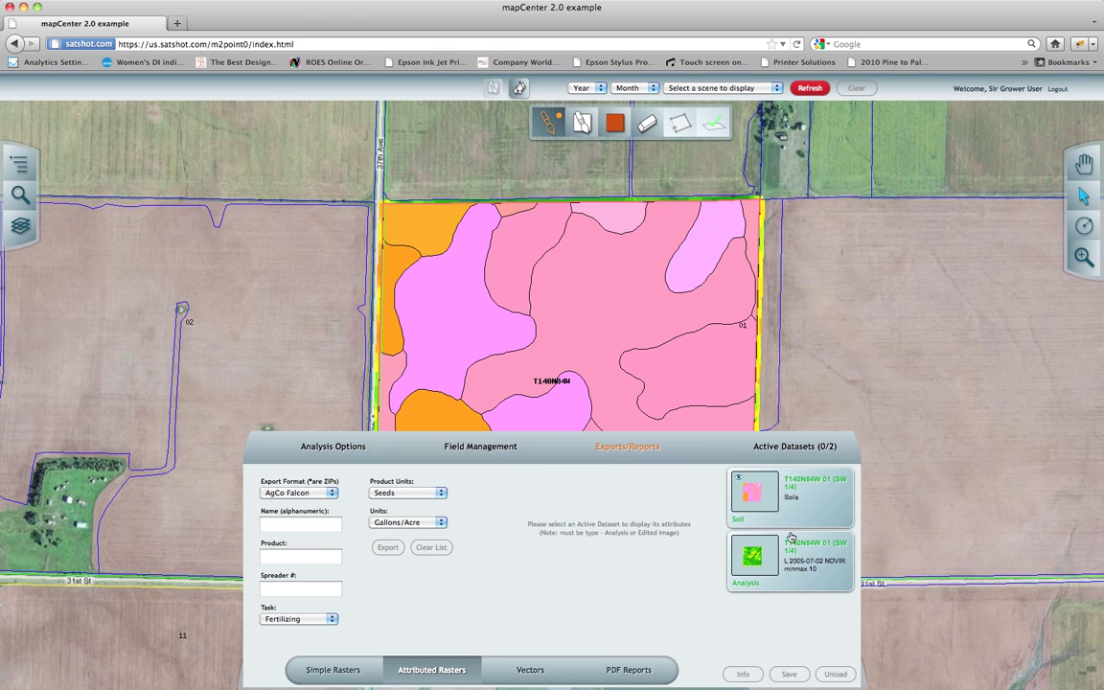
pyautogui.click(792, 565)
pyautogui.click(788, 561)
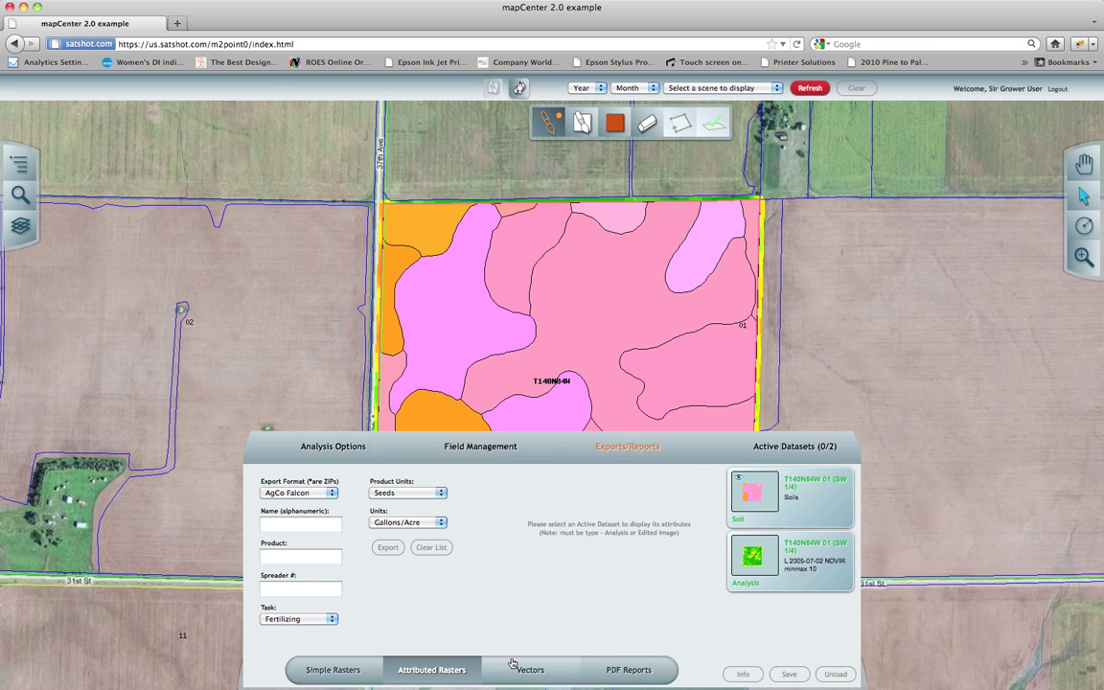
pyautogui.click(616, 458)
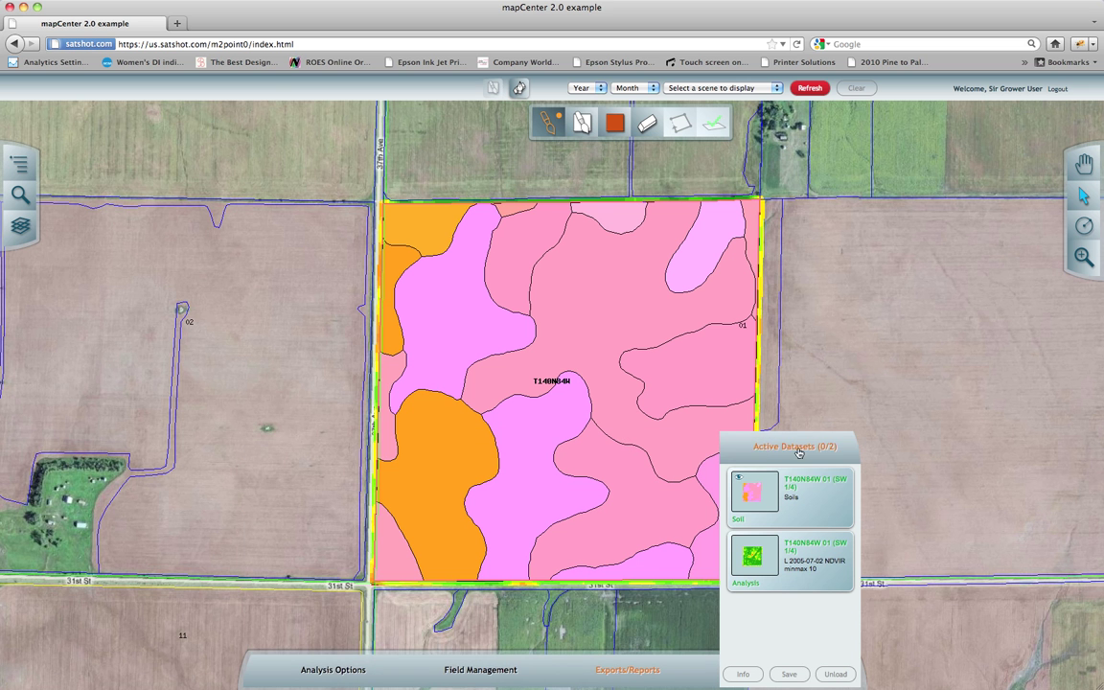
pyautogui.click(798, 449)
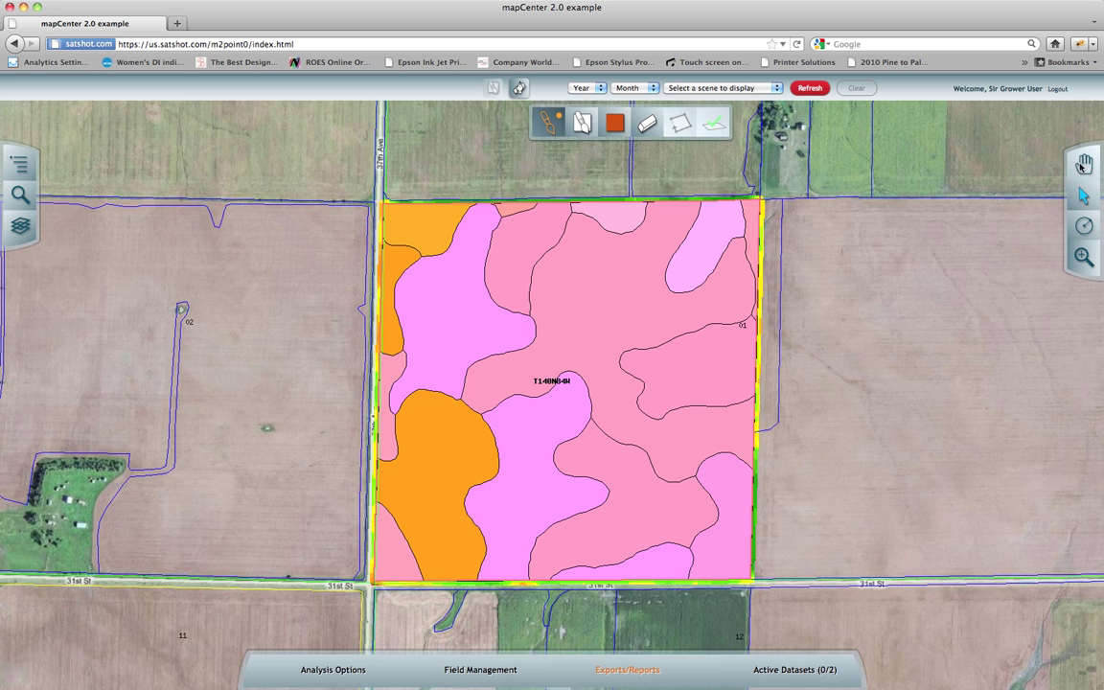
# Cycle through the pan, select and query map tools, ending with the zoom tool active
pyautogui.click(1086, 158)
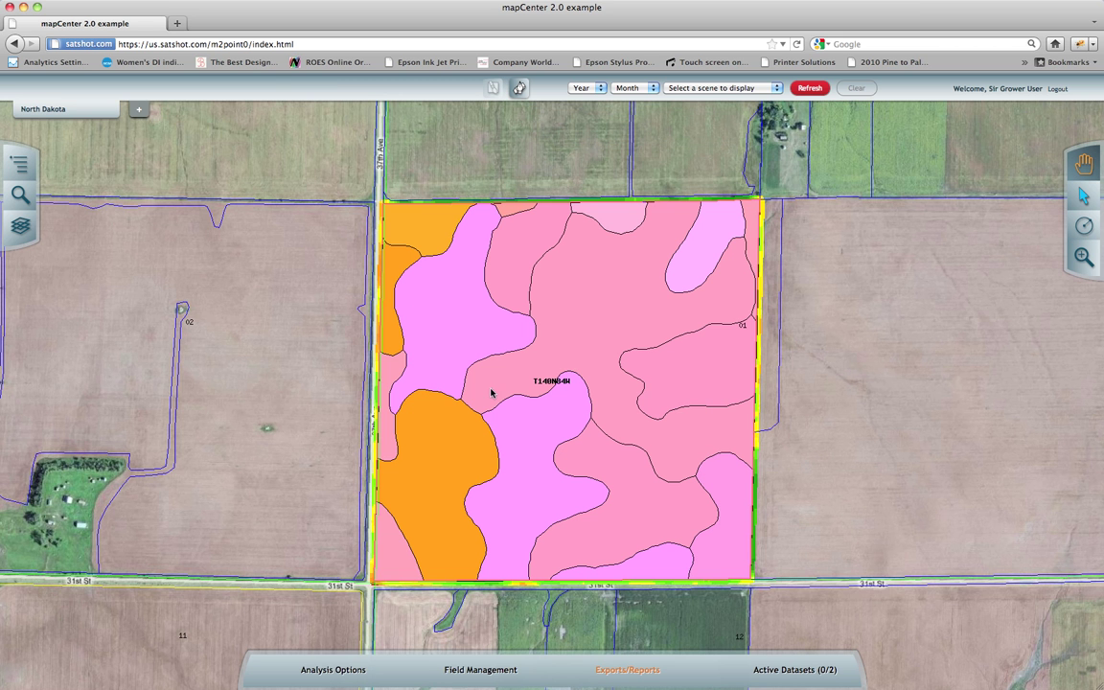
pyautogui.click(1081, 195)
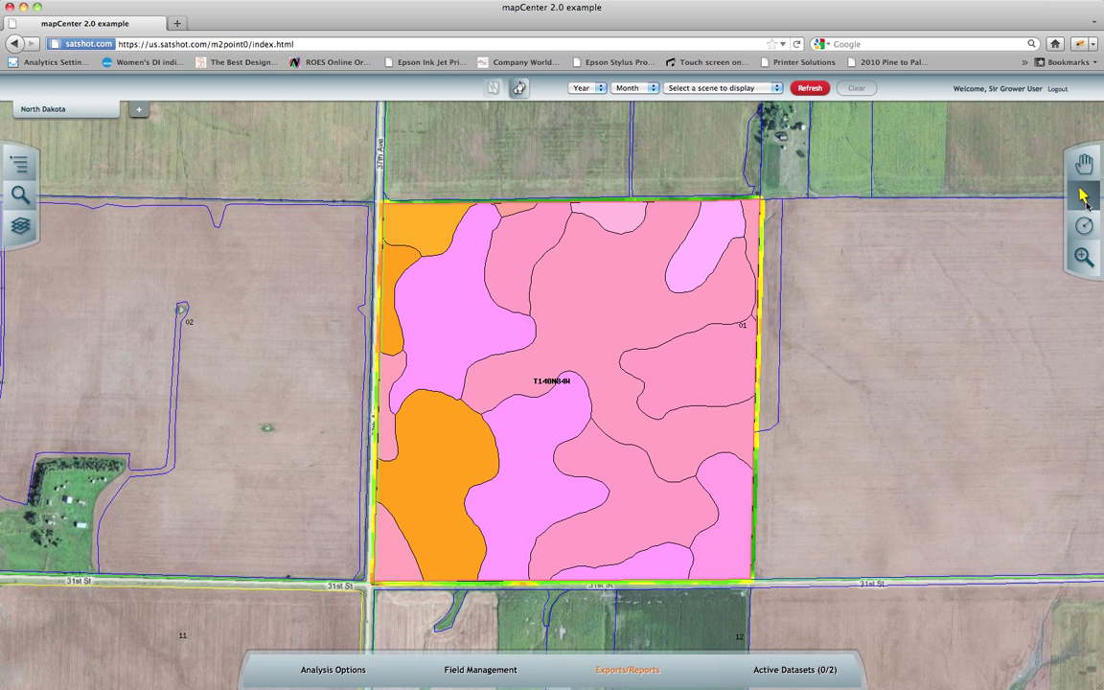
pyautogui.click(1087, 227)
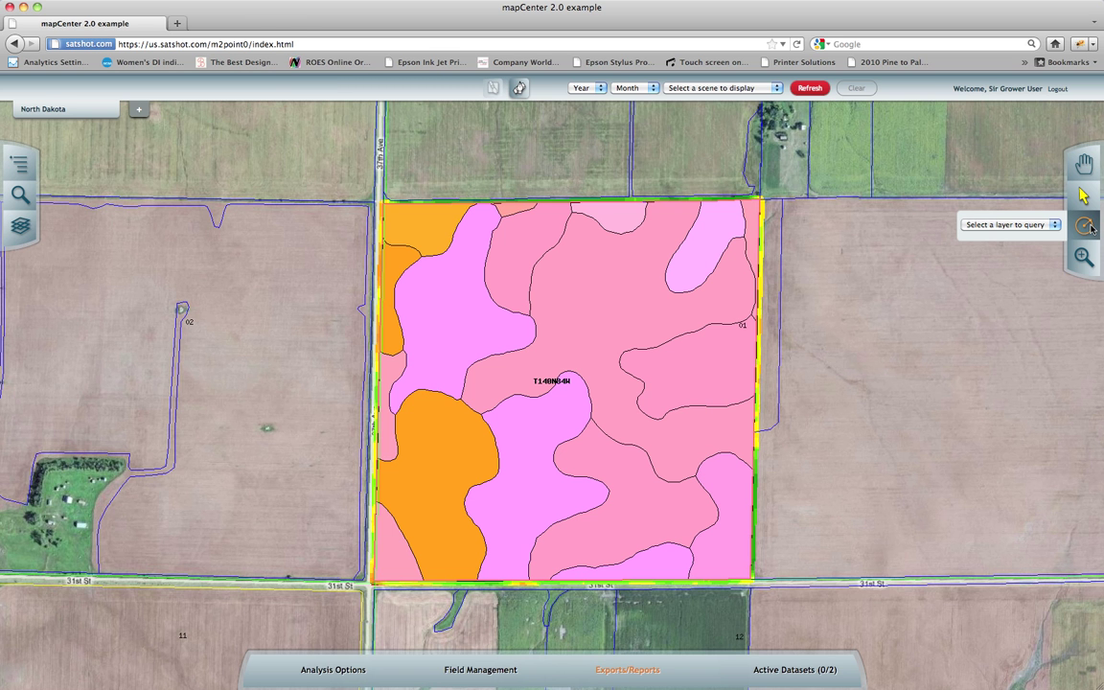
pyautogui.click(1086, 264)
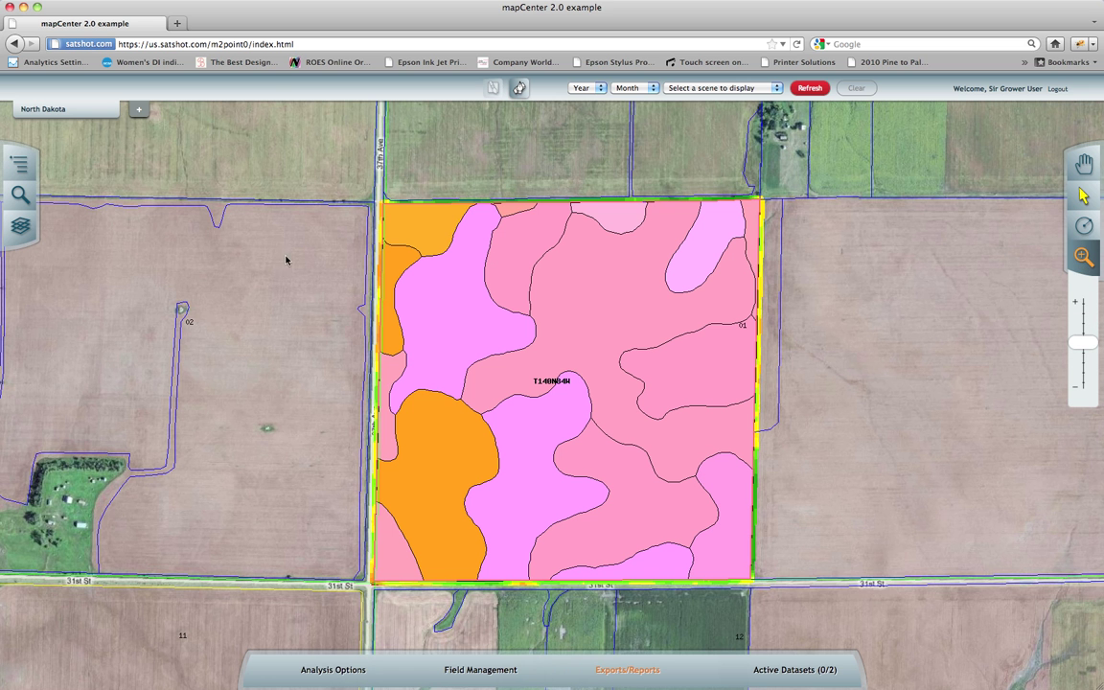
# Zoom into field T140N84W 01 with a drag box, then open and close the state list
pyautogui.moveTo(271, 154); pyautogui.dragTo(897, 623)
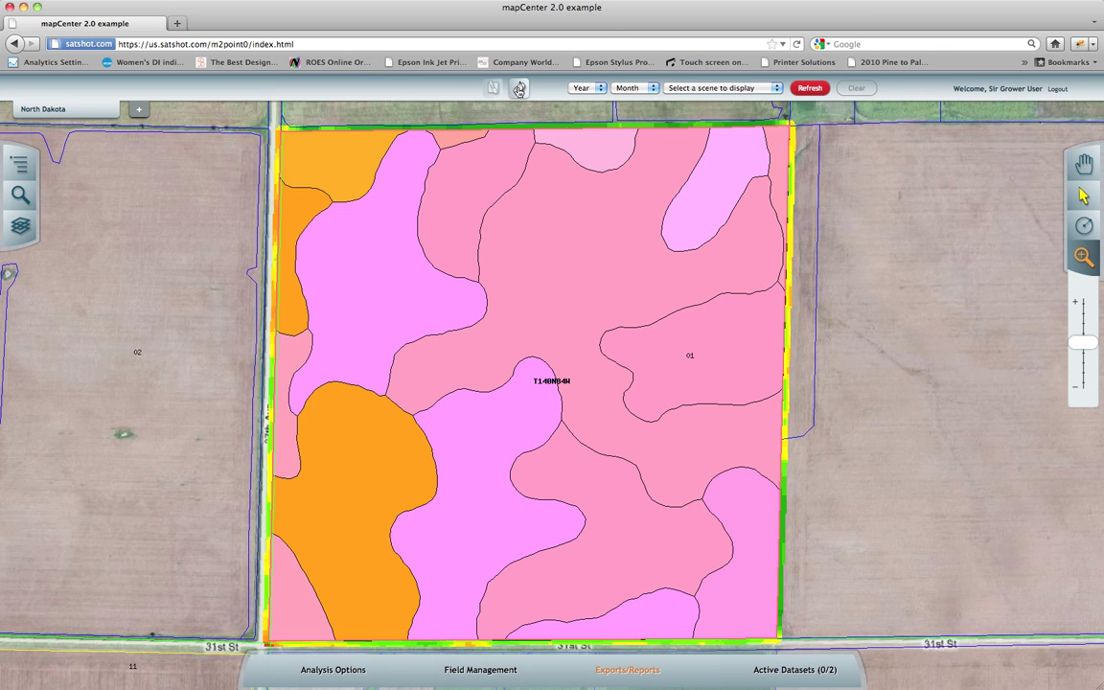
pyautogui.click(518, 89)
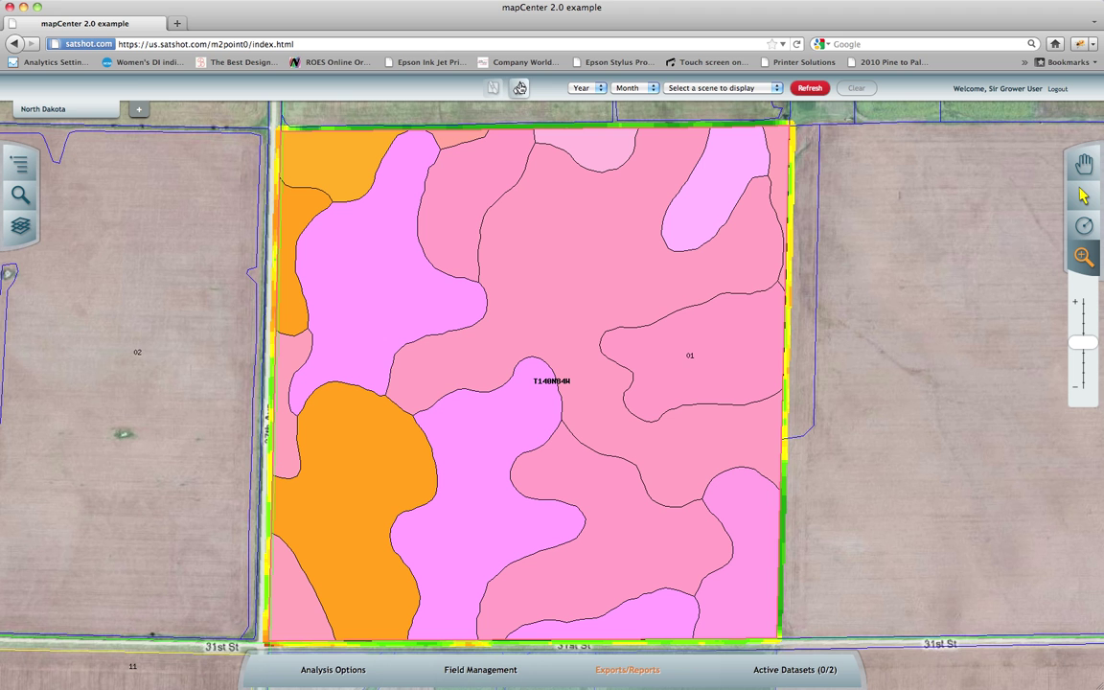
pyautogui.click(135, 113)
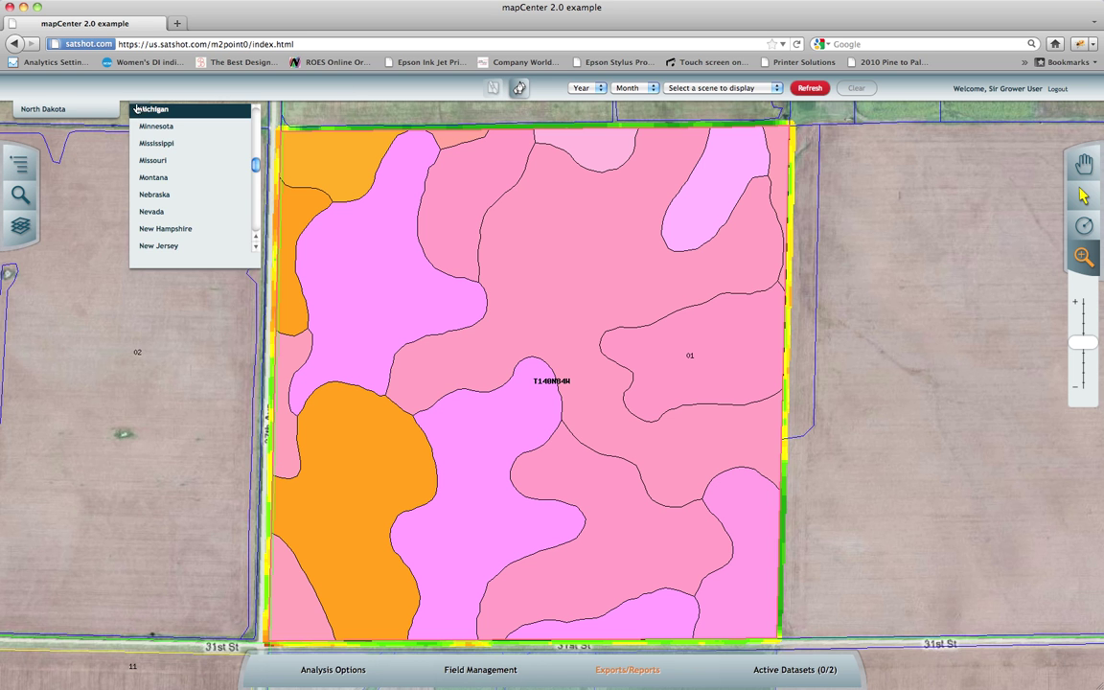
pyautogui.click(125, 95)
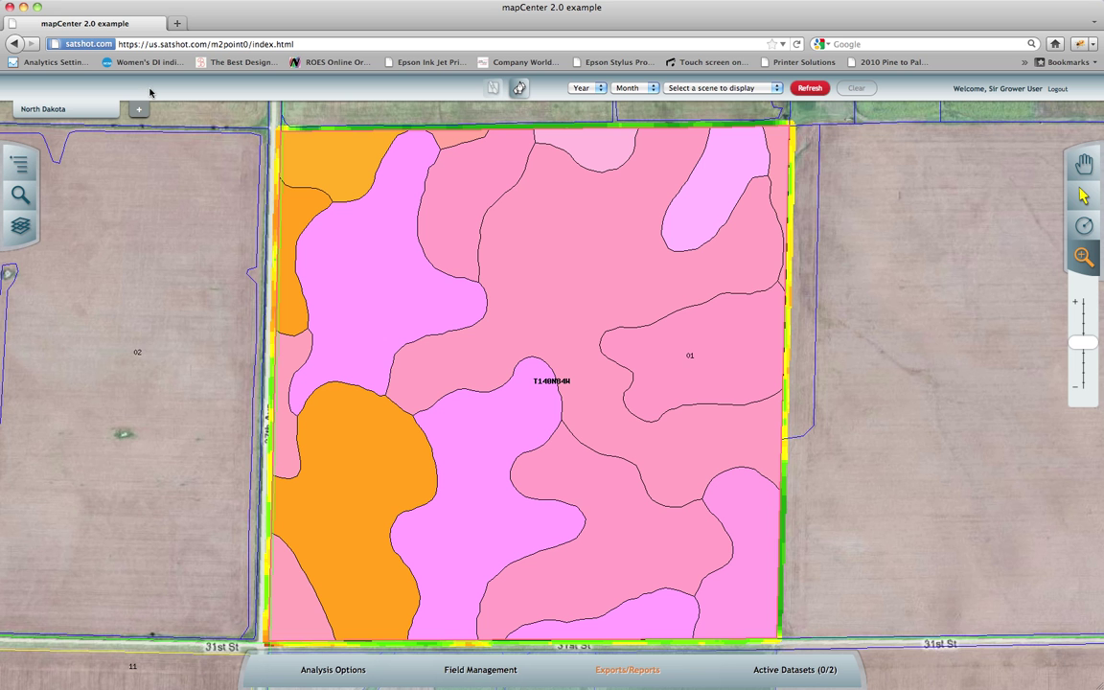